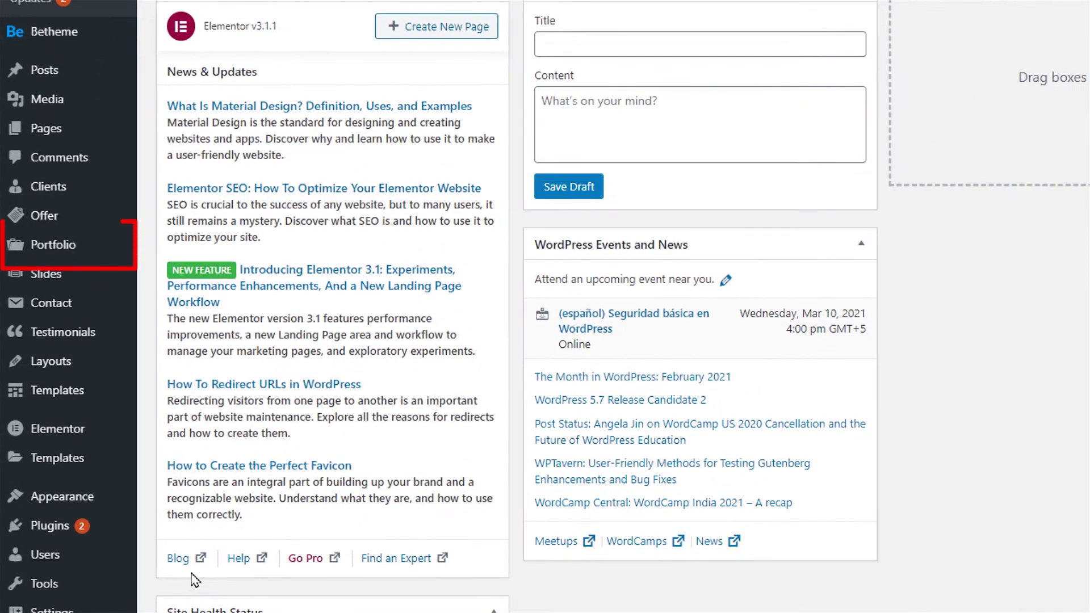
Open the Portfolio list showing the five published portfolio items and their categories.
mouse_move(57, 253)
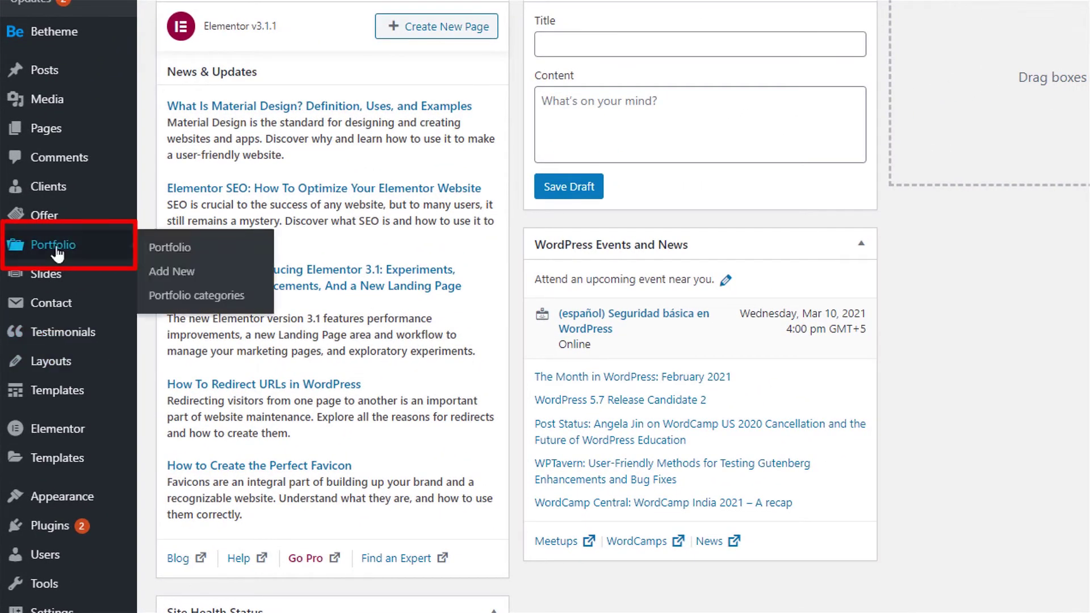
click(57, 253)
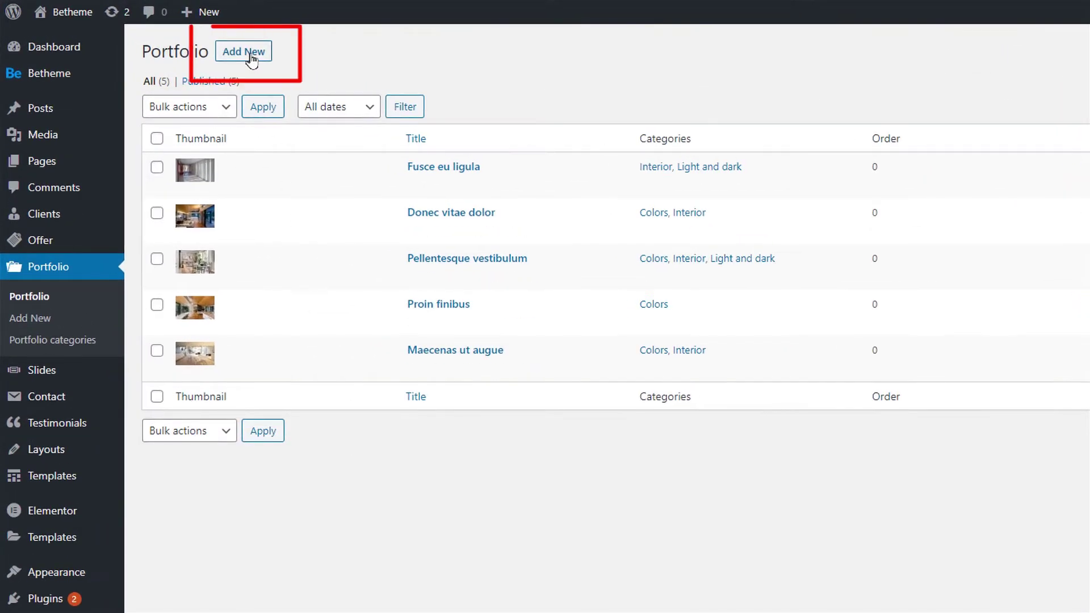
Create a new portfolio item titled 'The Great Room' and show its Portfolio item settings.
click(251, 60)
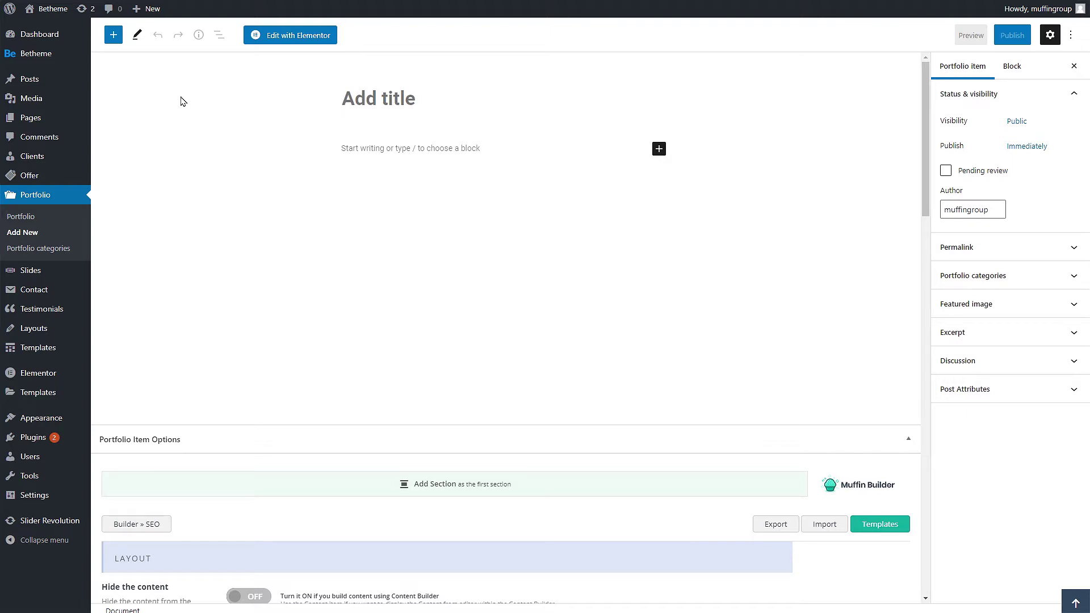
text(The Great Room)
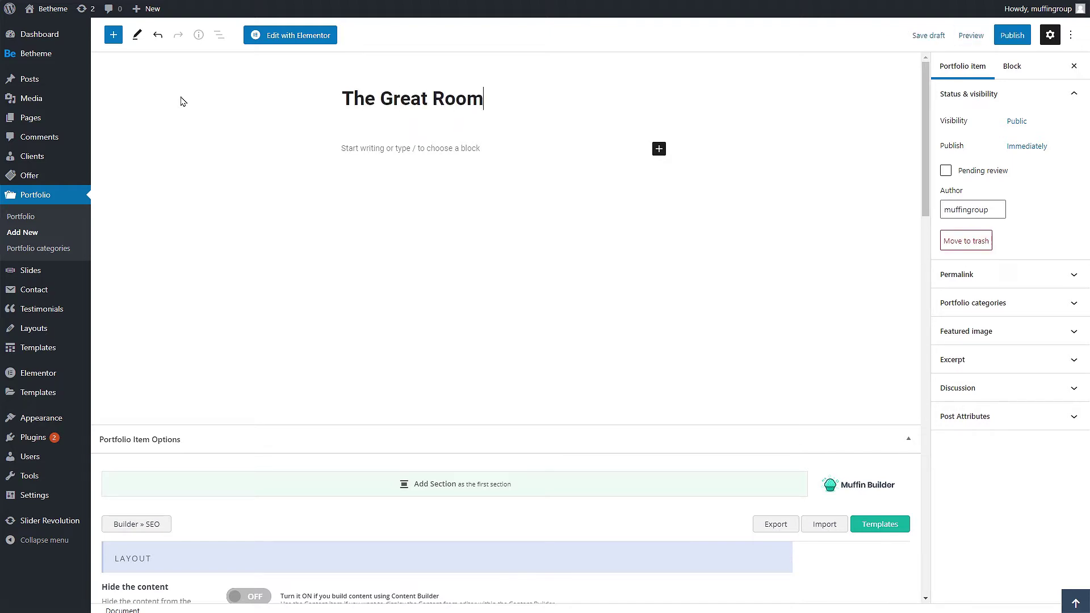
click(489, 152)
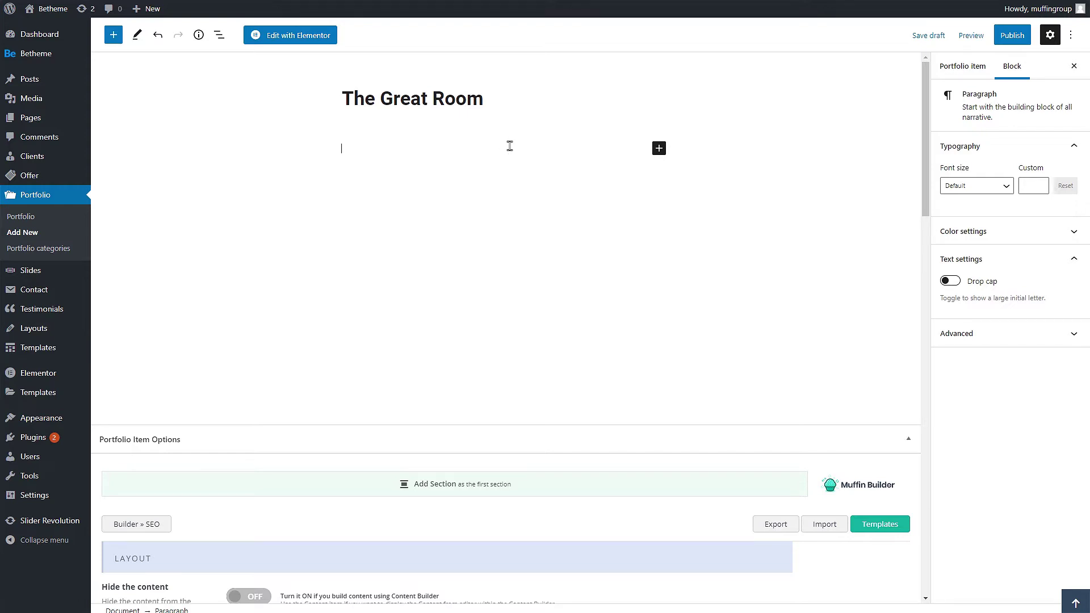
click(958, 70)
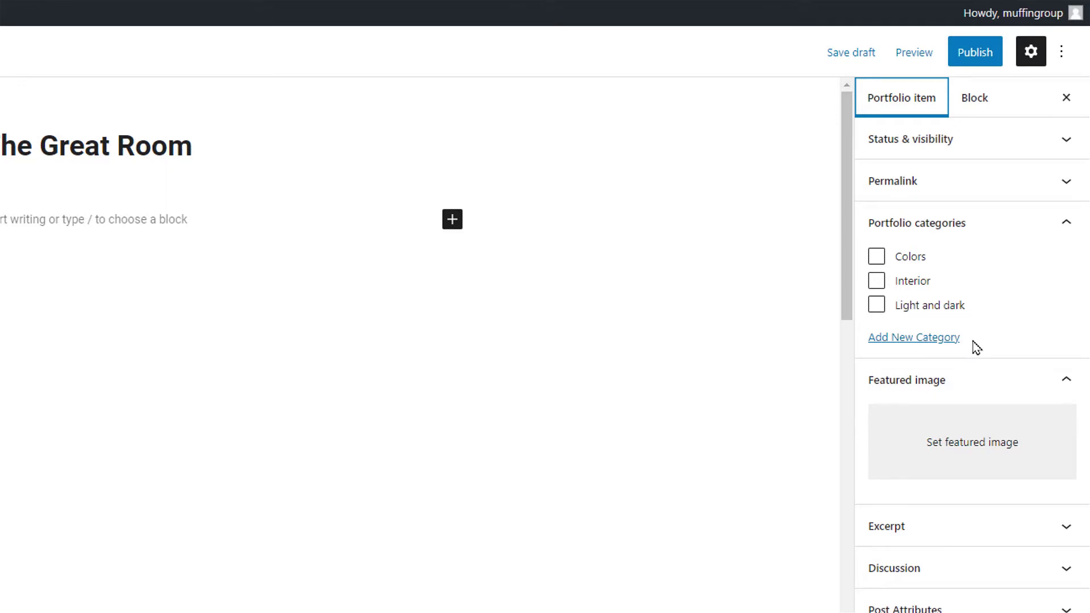
Create a new 'Rooms' portfolio category and assign the item to it.
click(910, 339)
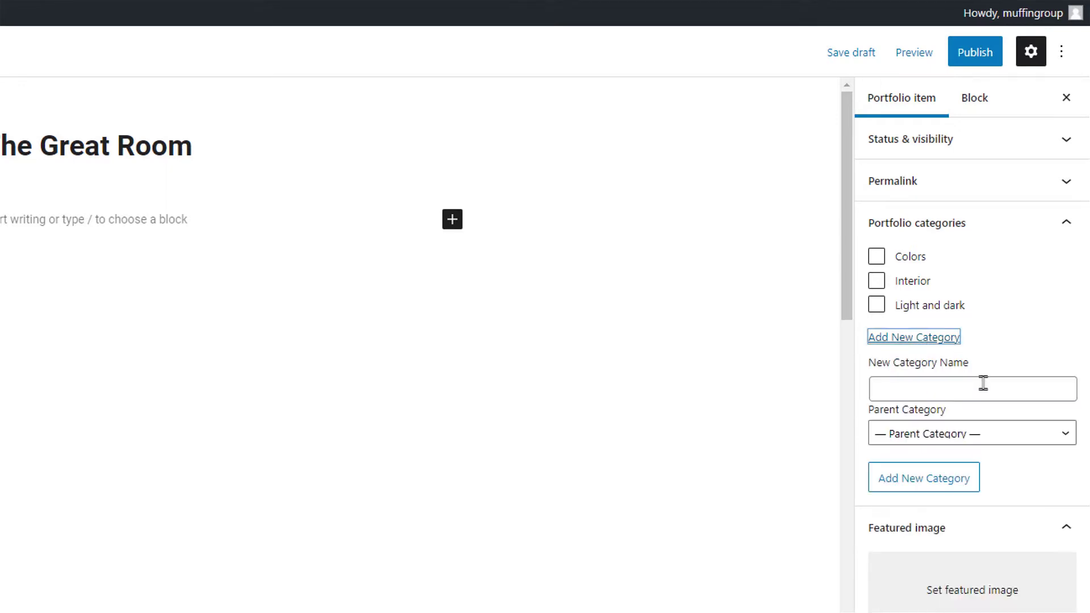
click(982, 389)
text(Rooms)
click(937, 479)
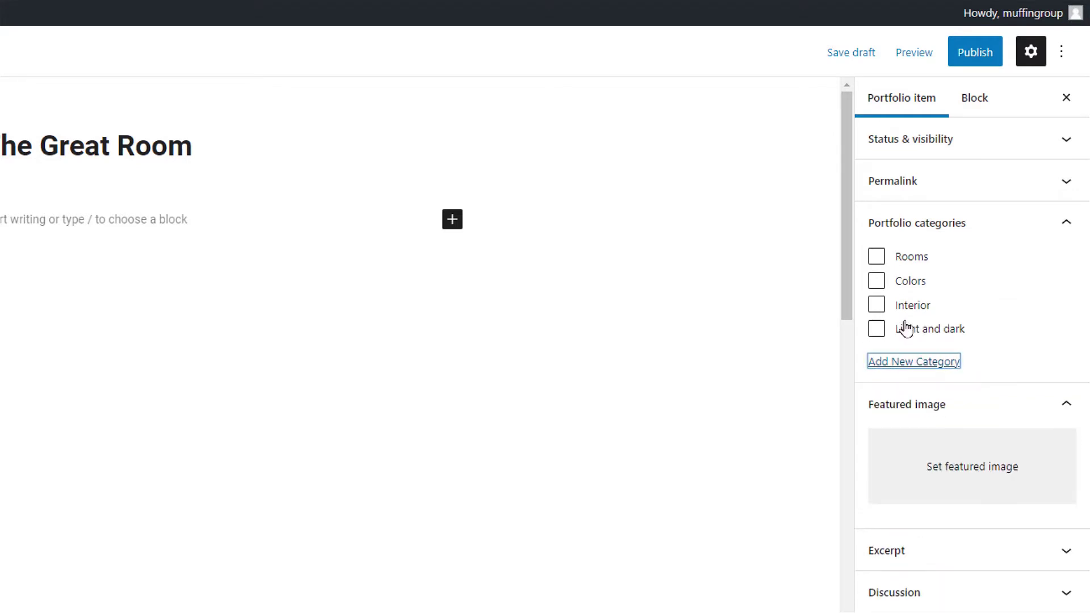
click(877, 259)
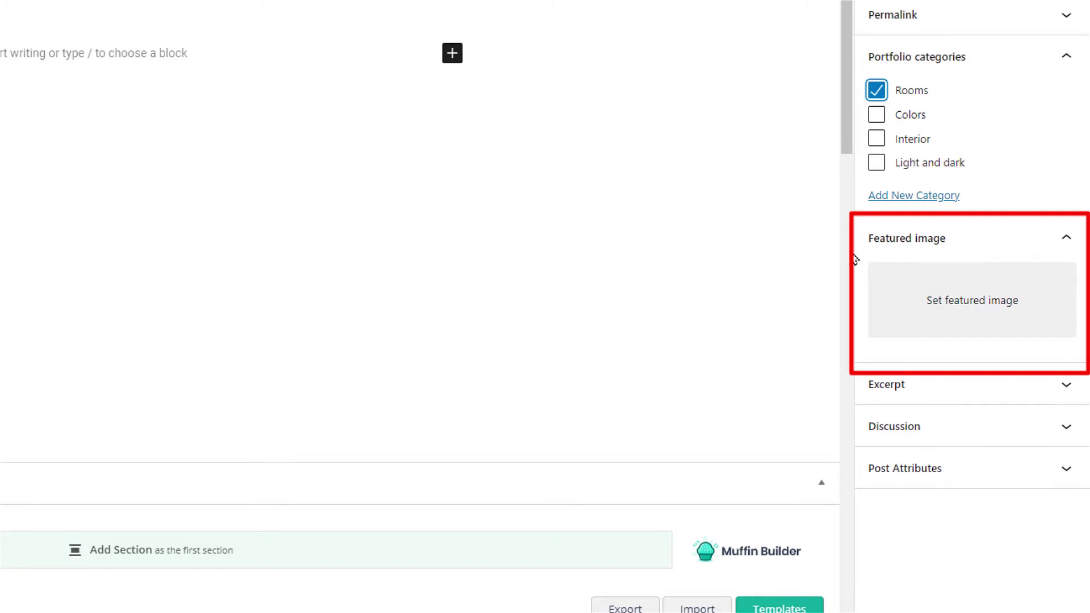
Set the great-room photo as the featured image and publish the item.
click(971, 302)
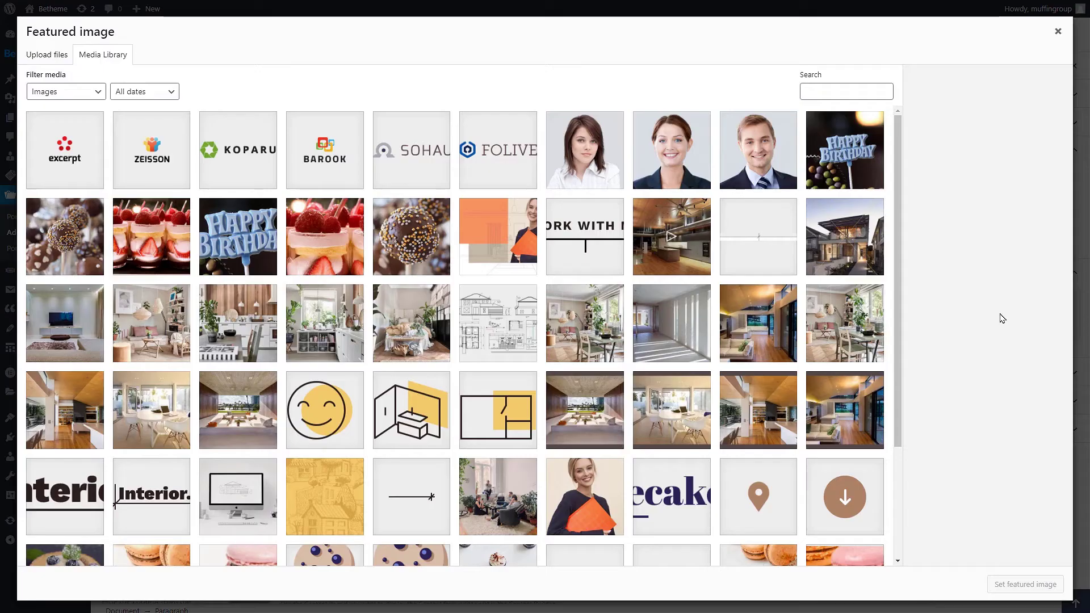
click(590, 417)
click(1014, 585)
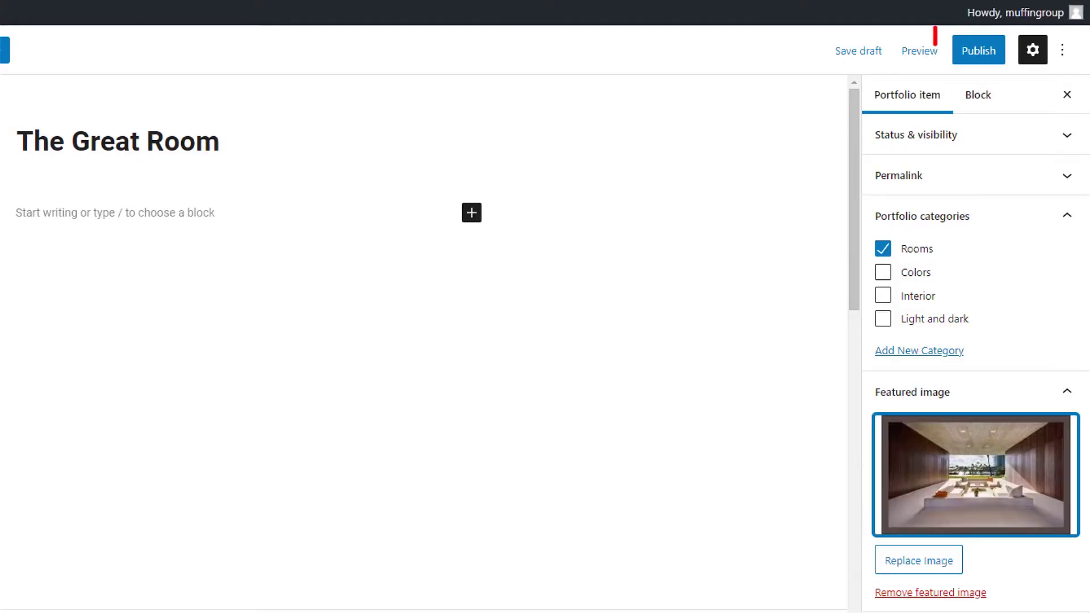
click(982, 52)
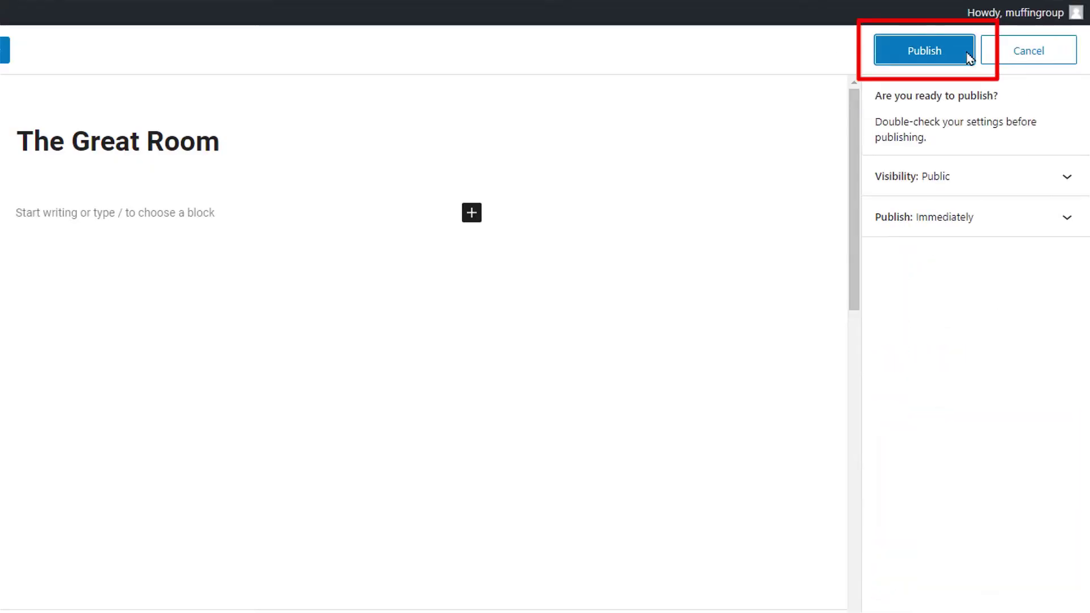
click(934, 55)
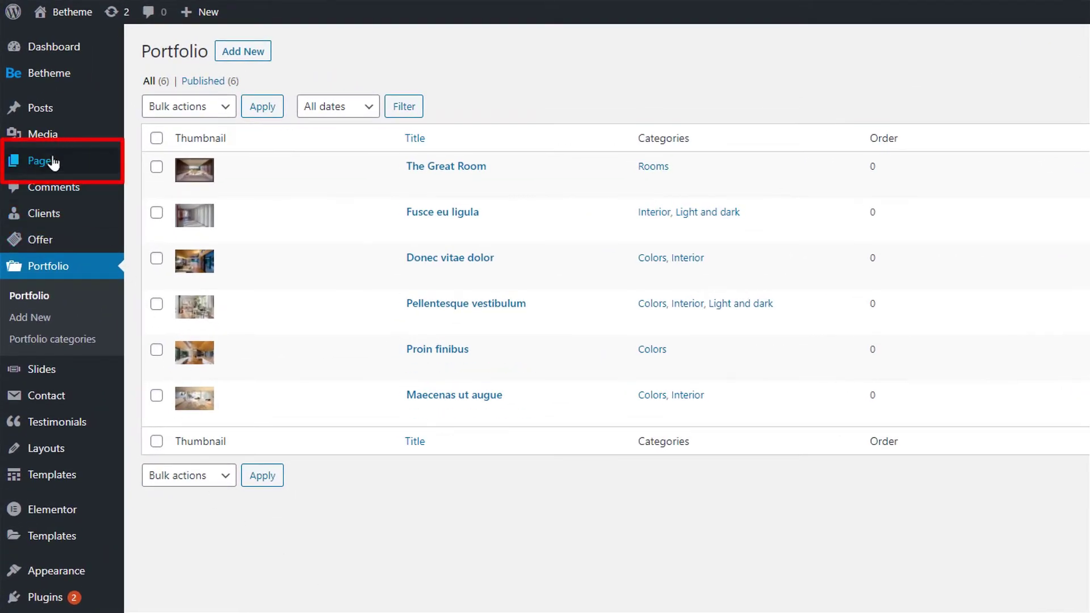
Open the Home page in the page editor.
click(51, 160)
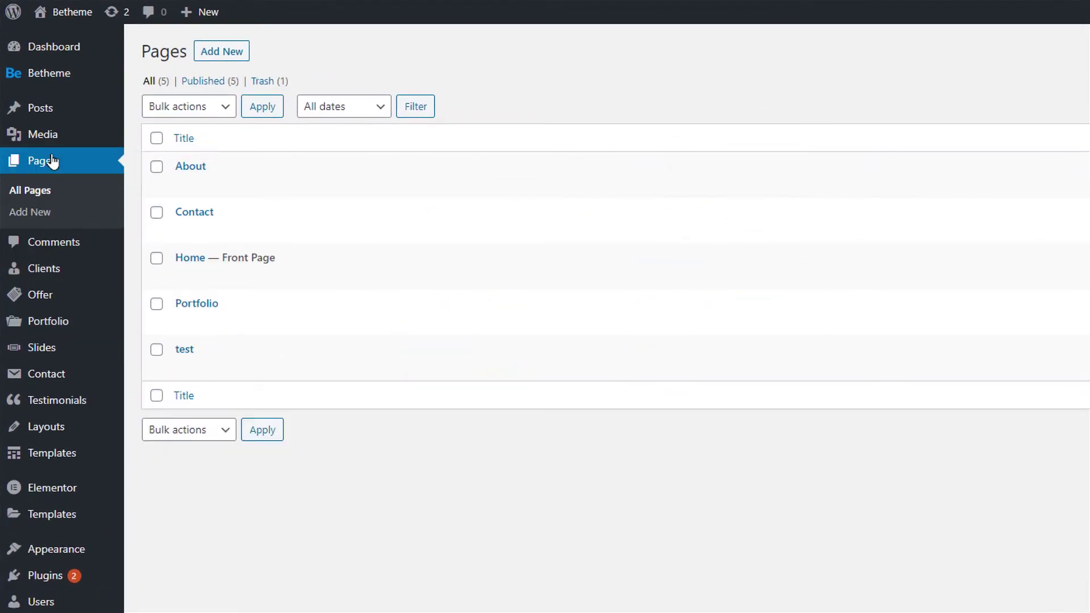
click(187, 278)
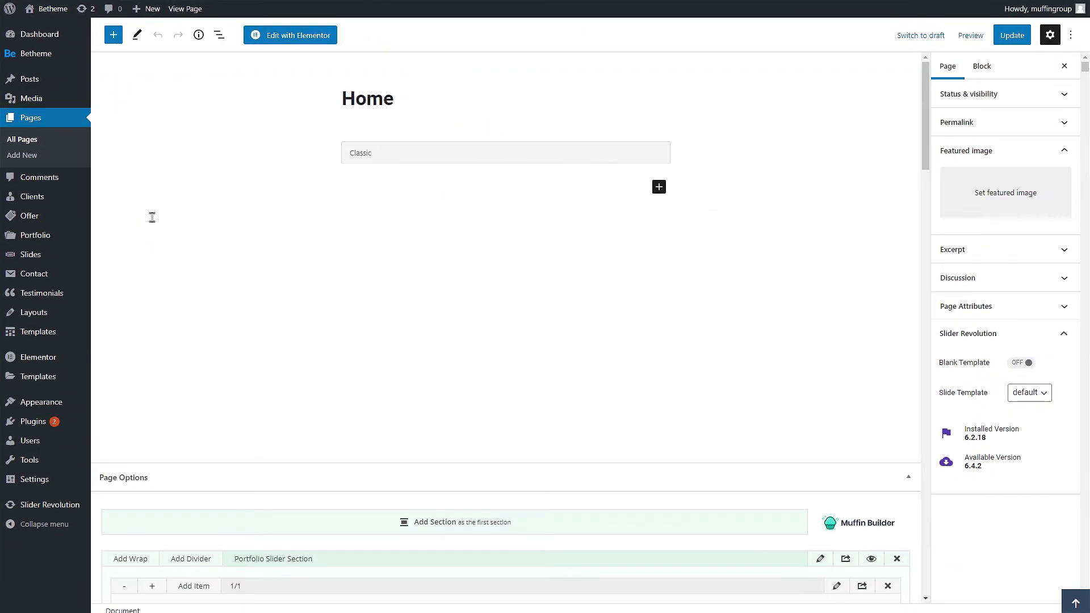
scroll(221, 281, down, 10)
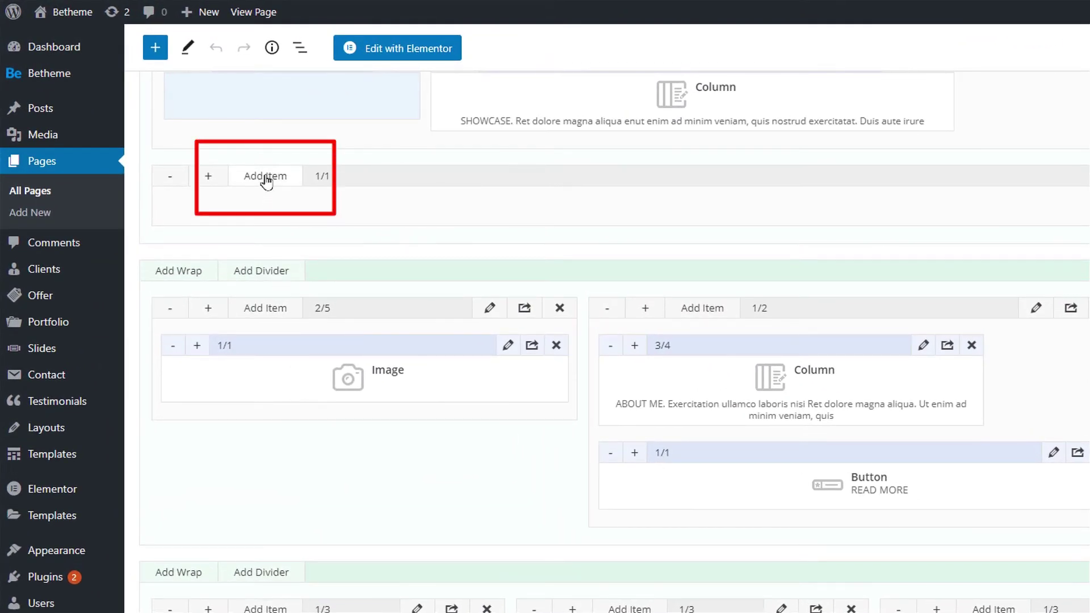
Add a Portfolio Slider element to the builder section, found by searching 'portfolio'.
click(266, 177)
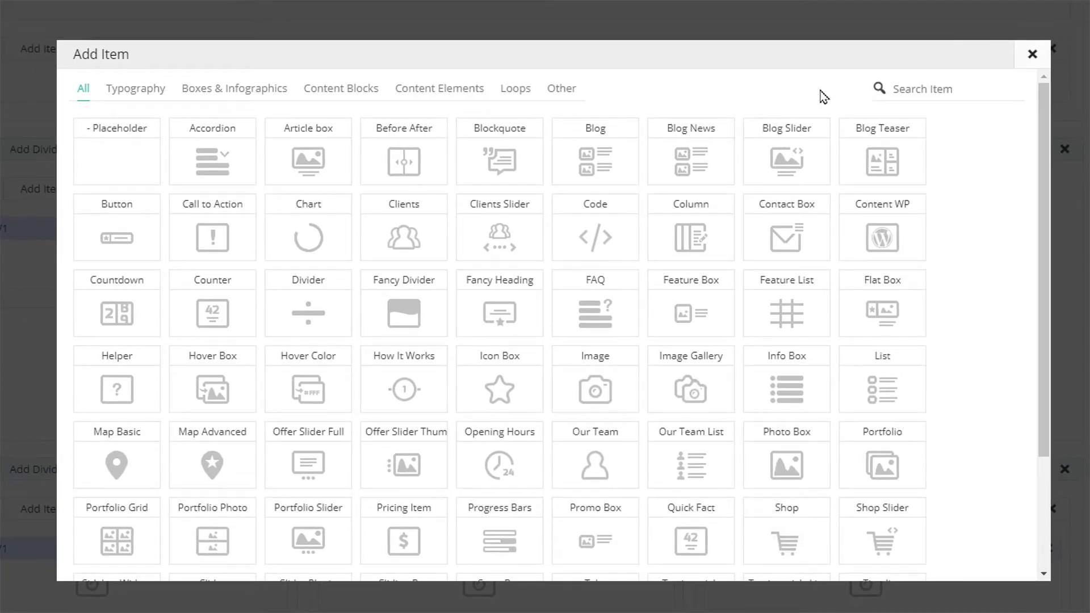
click(977, 89)
text(portfolio)
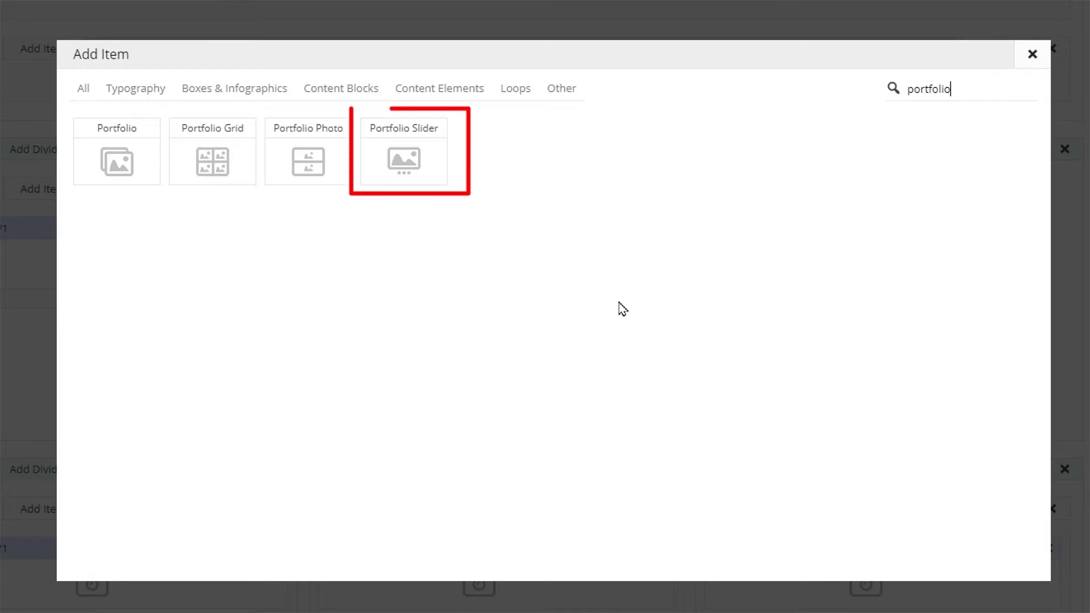
click(404, 165)
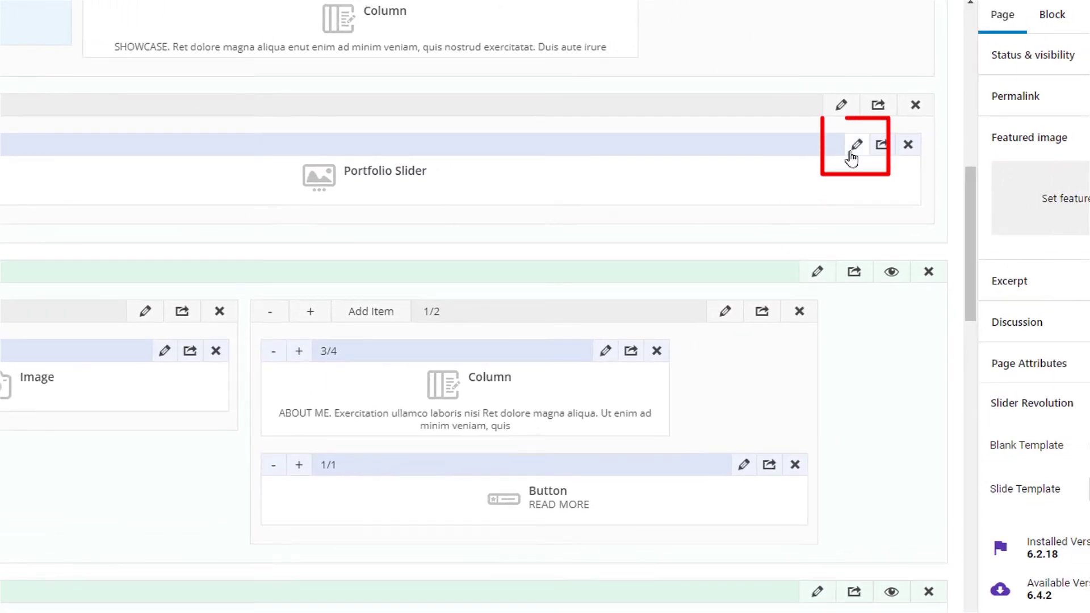
In the Portfolio Slider settings, keep Category on All and Order by on Date.
click(854, 151)
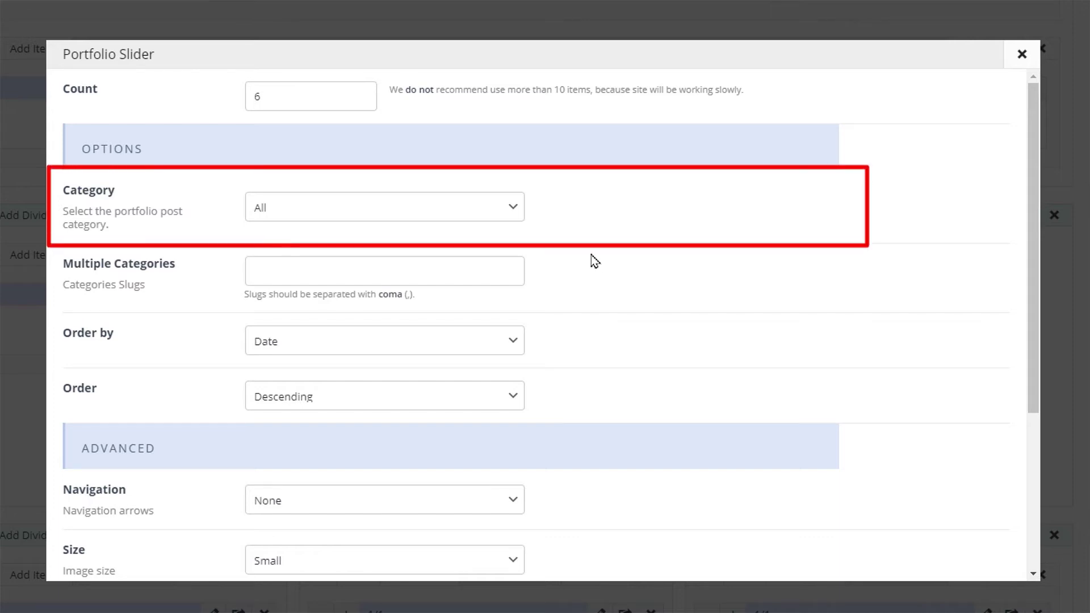
click(512, 210)
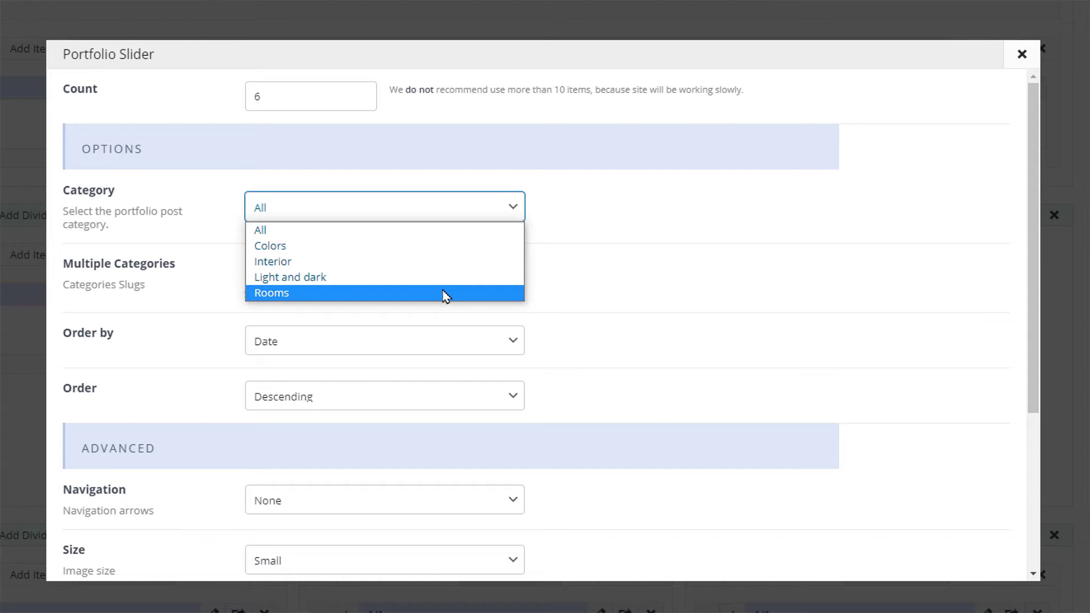
click(435, 232)
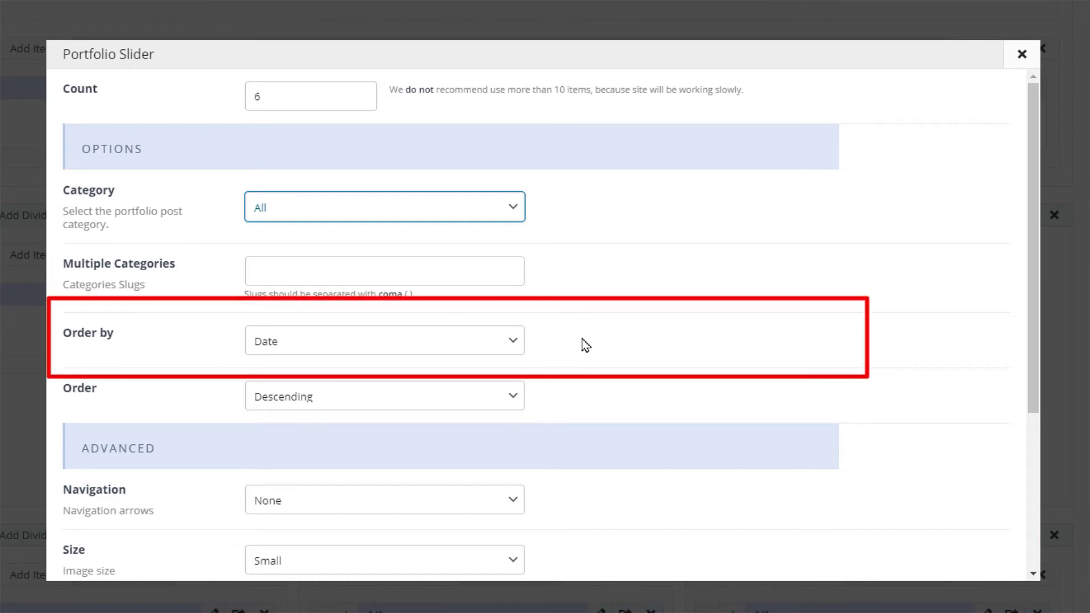
click(474, 347)
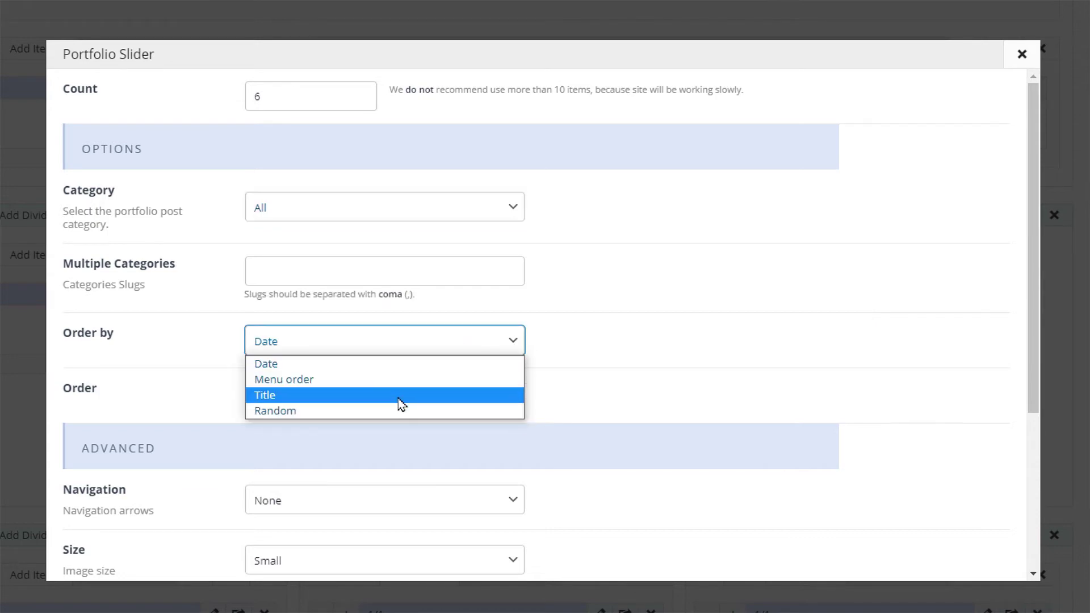
click(518, 392)
click(513, 400)
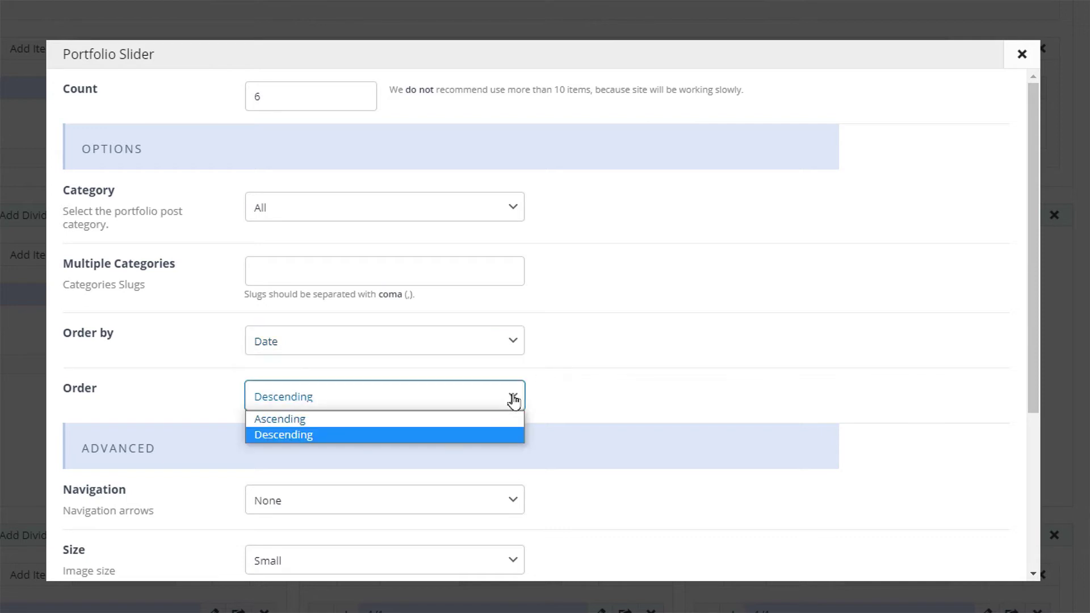
Set Descending order, arrows Show on Hover, Large size and Single Slide scrolling, then save.
click(567, 392)
scroll(568, 391, down, 4)
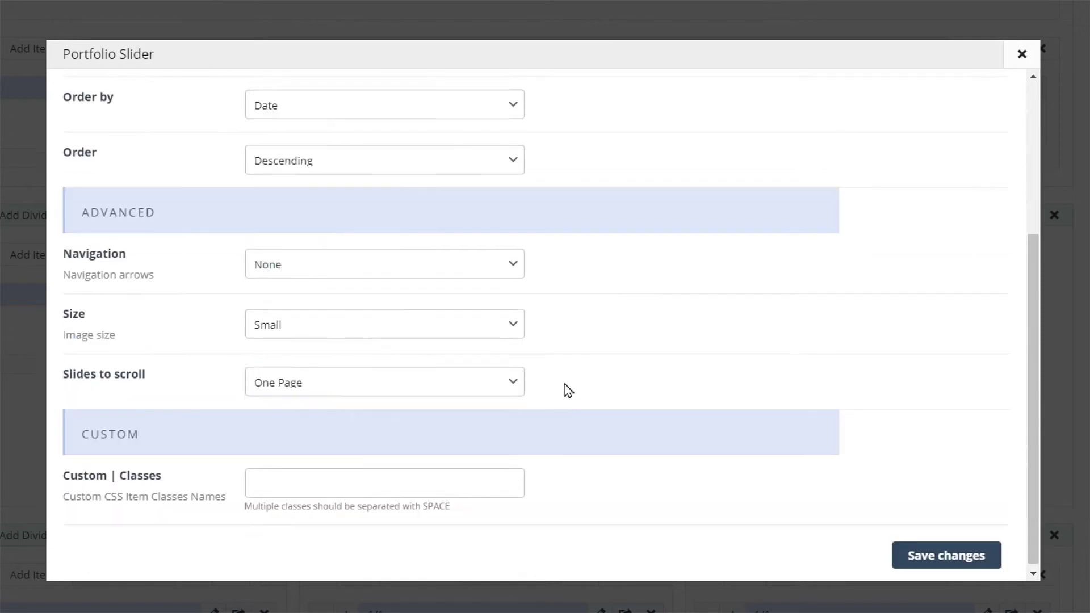
click(507, 264)
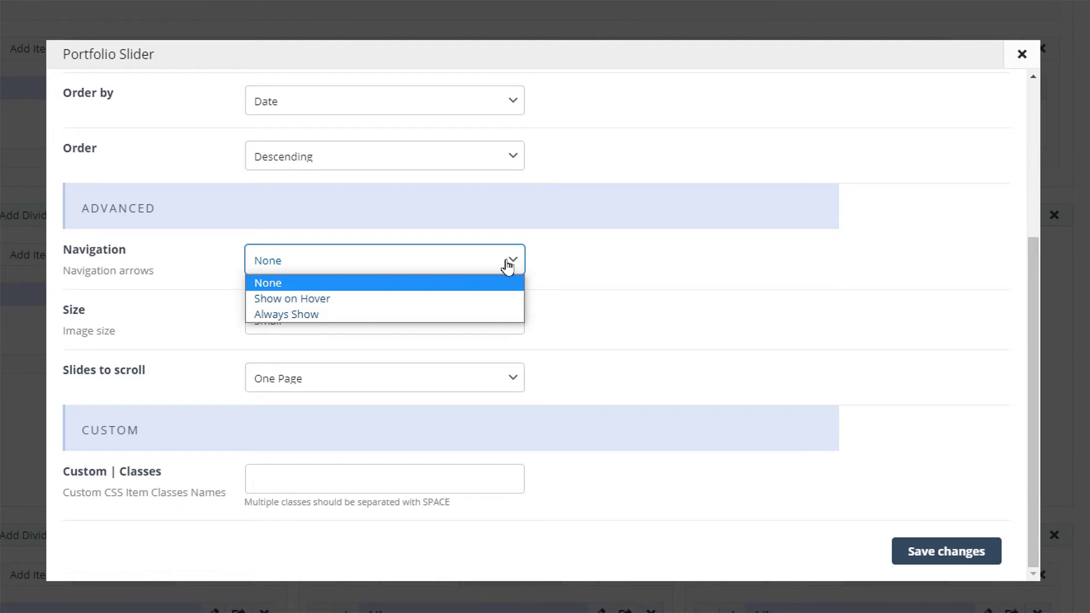
click(501, 300)
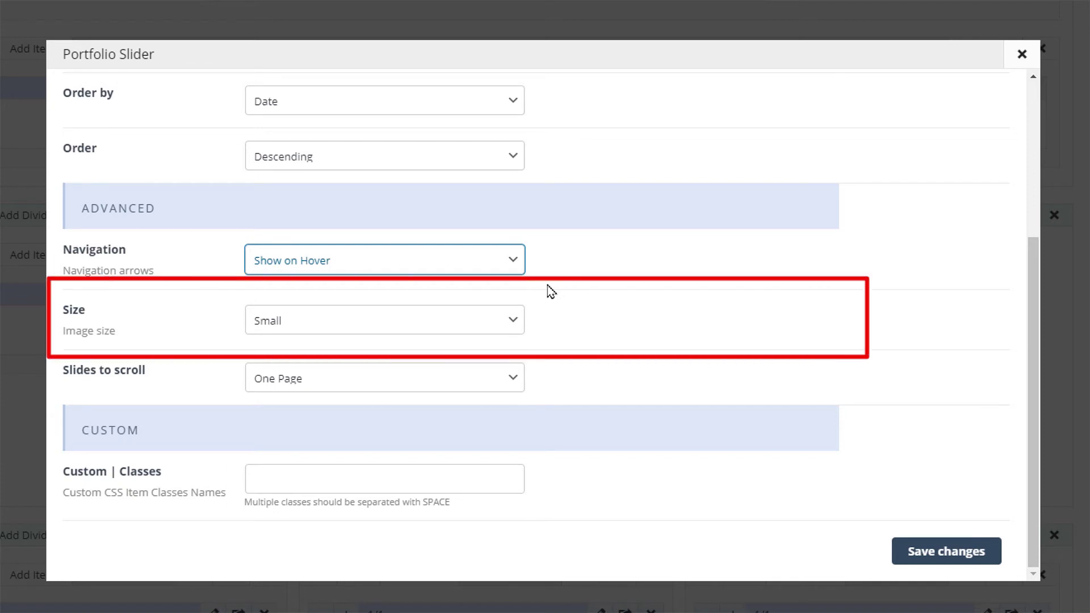
click(513, 322)
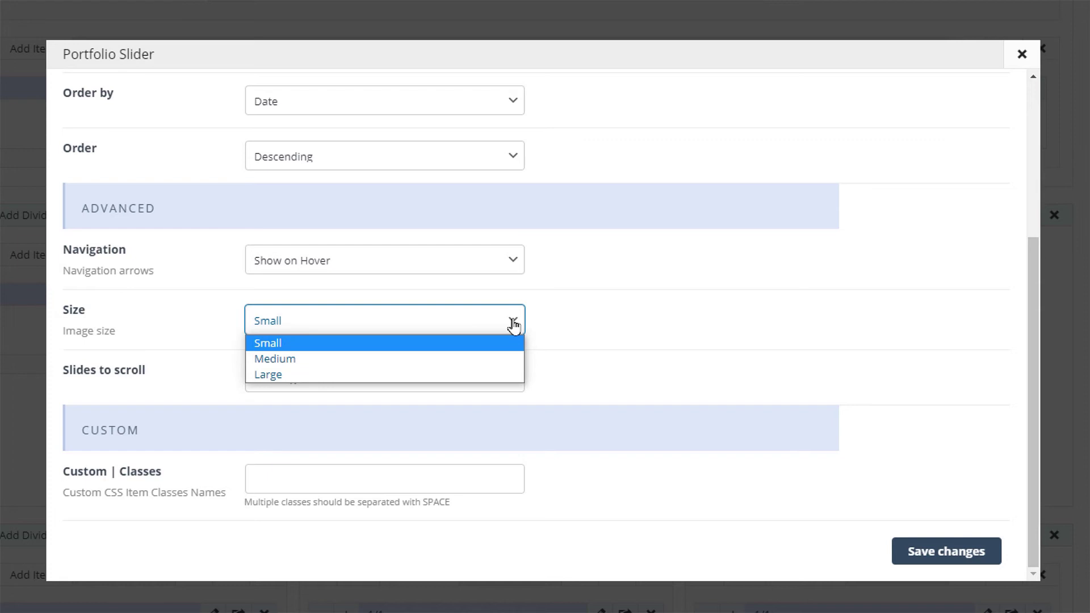
click(493, 374)
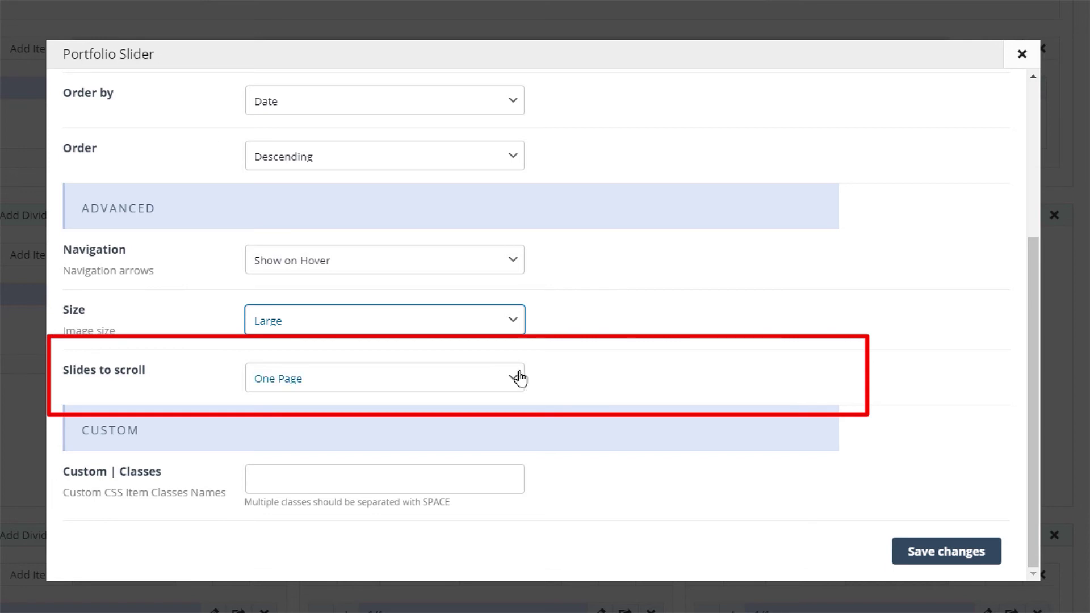
click(503, 380)
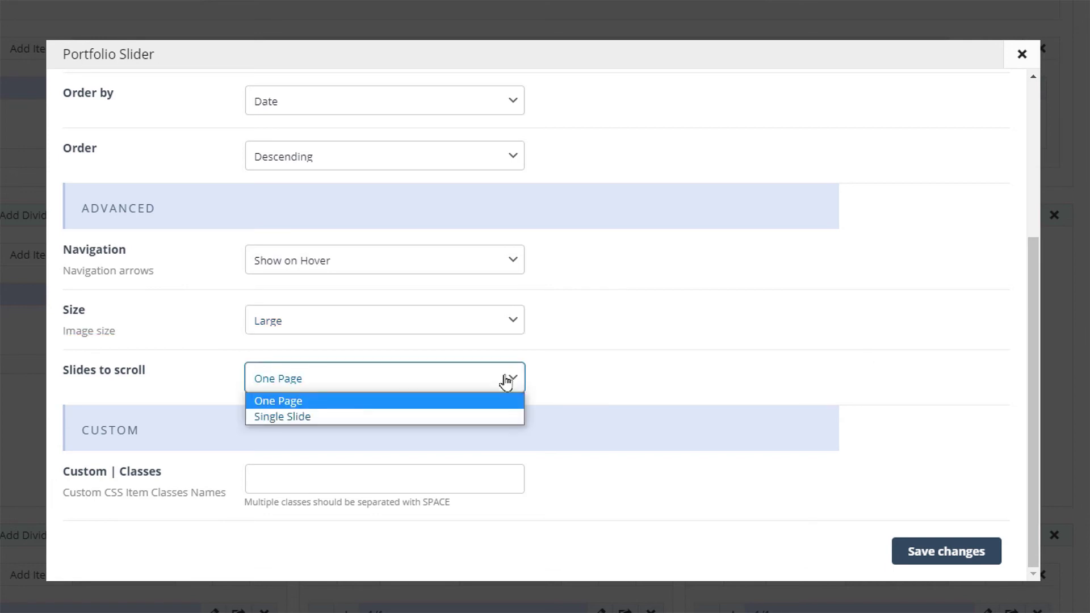
click(450, 417)
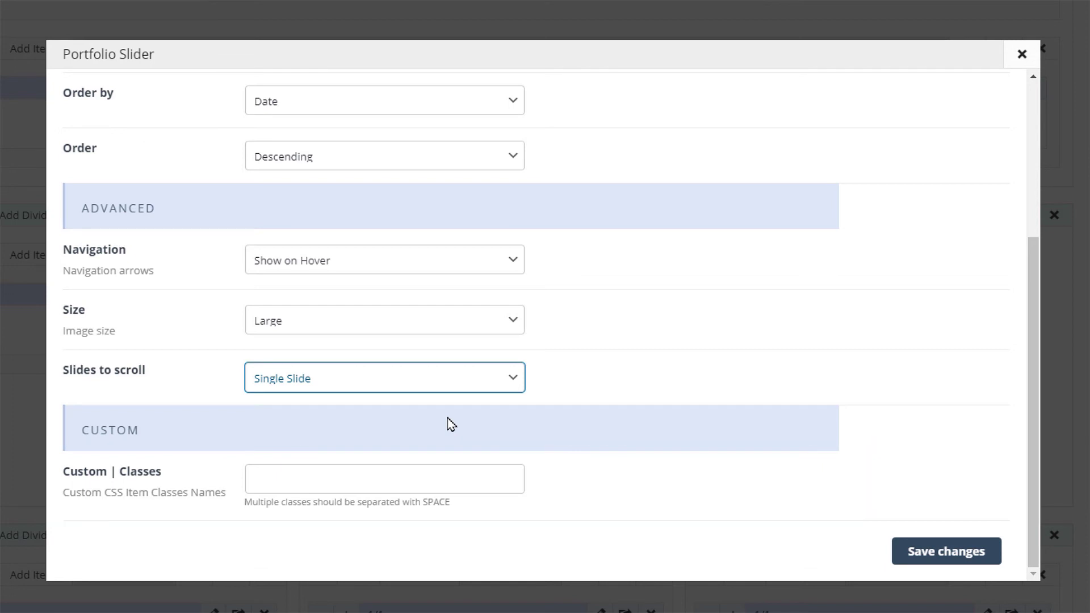
click(932, 562)
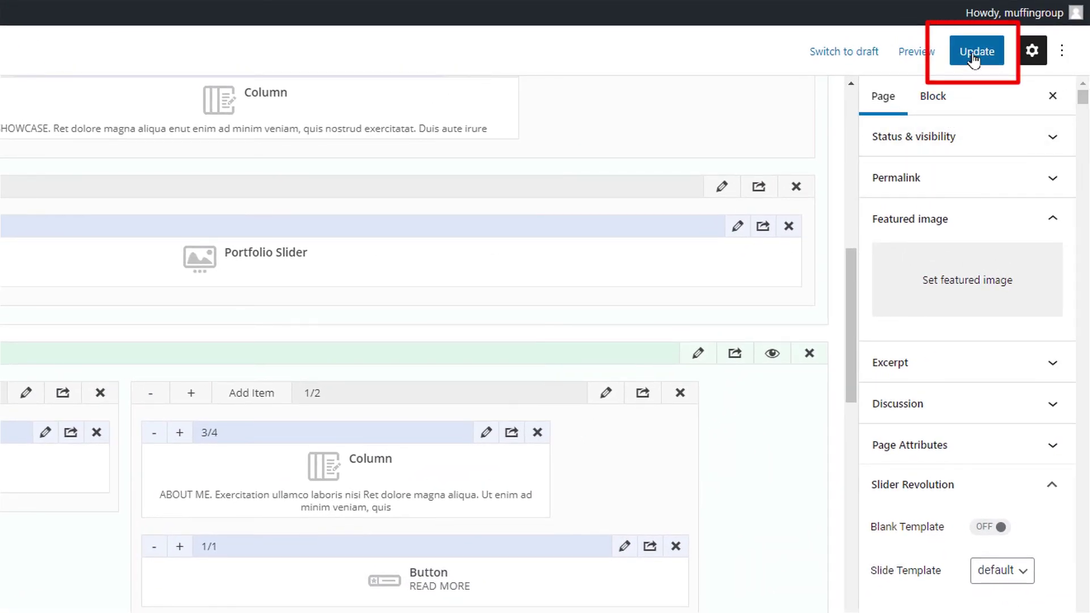
Update the Home page and advance the live carousel five times with its next arrow.
click(971, 57)
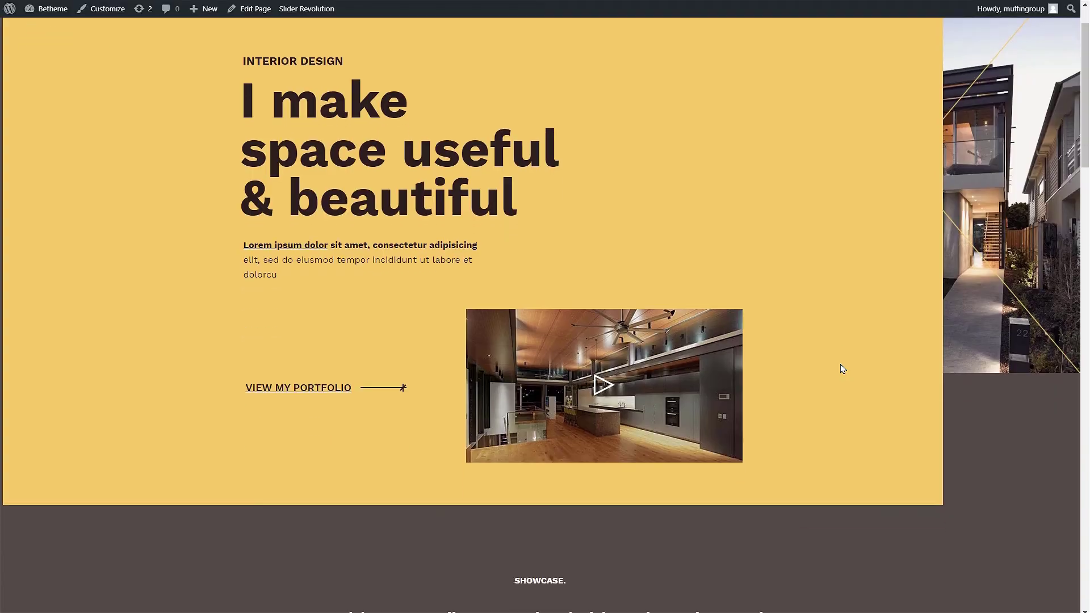
scroll(842, 369, down, 9)
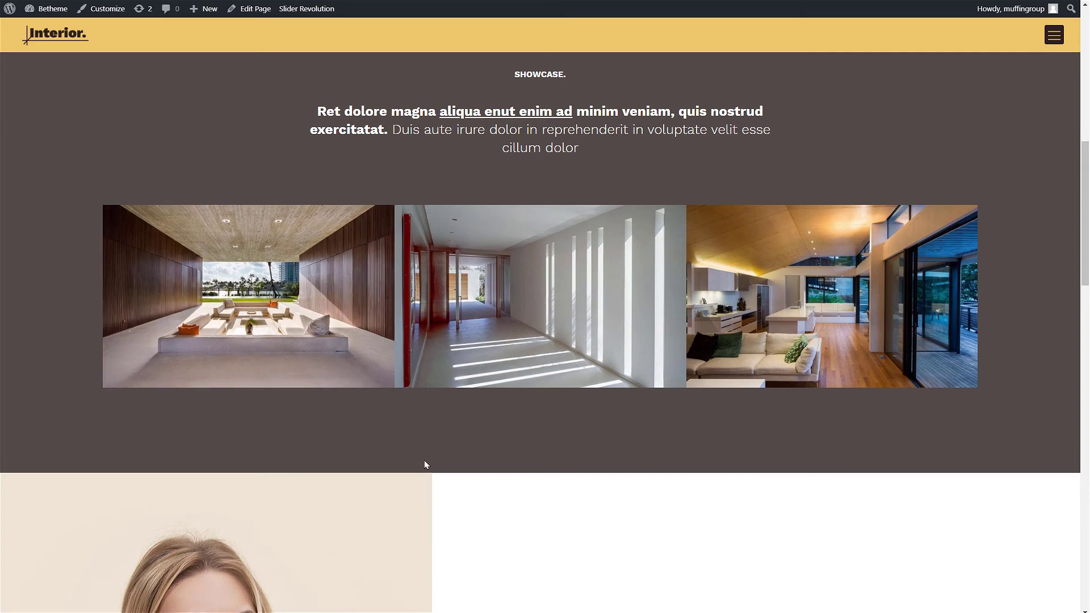
click(969, 296)
click(968, 296)
click(969, 295)
click(969, 296)
click(968, 296)
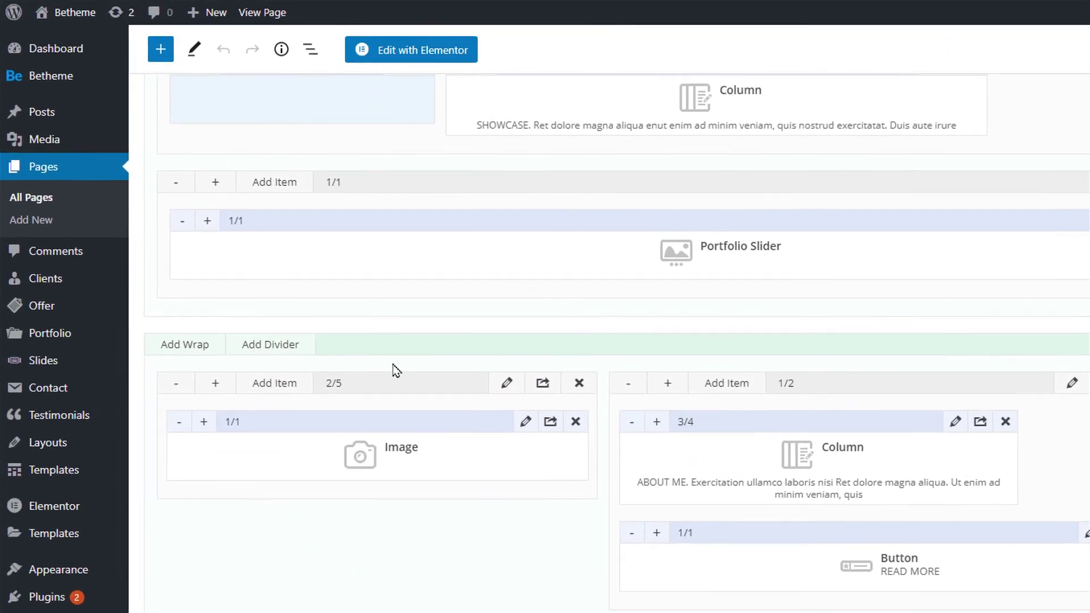
Set the Portfolio slider interval to 3000 ms in Theme Options > Global > Sliders.
mouse_move(45, 76)
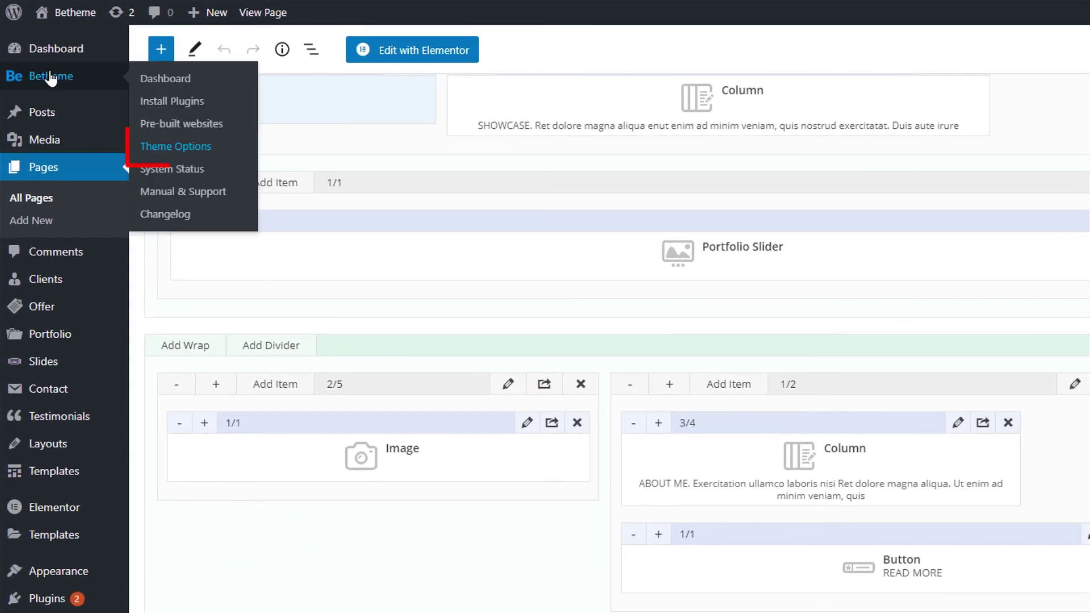
click(179, 149)
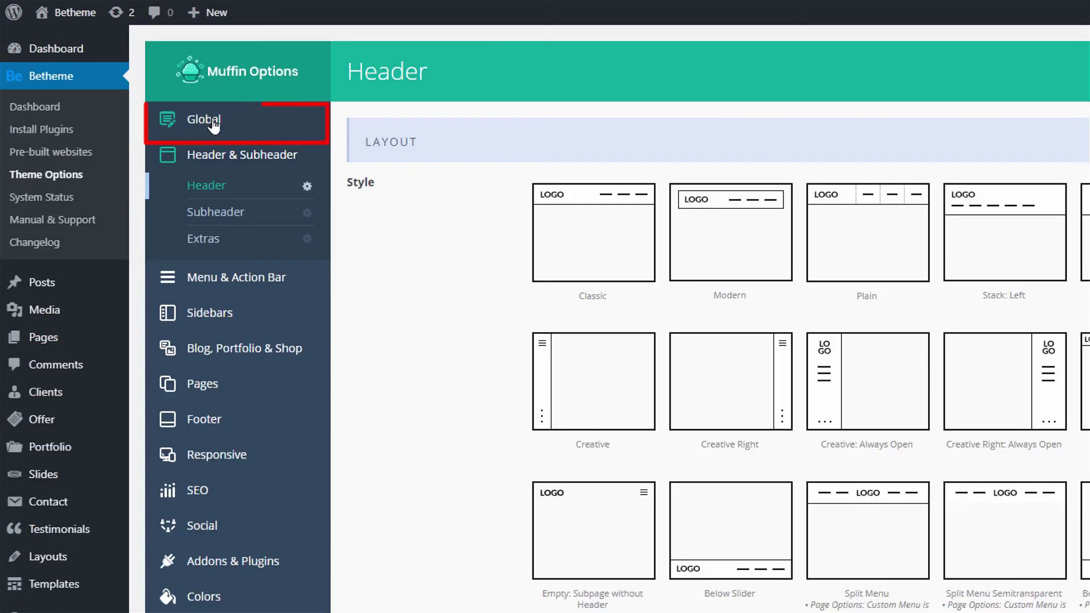
click(191, 120)
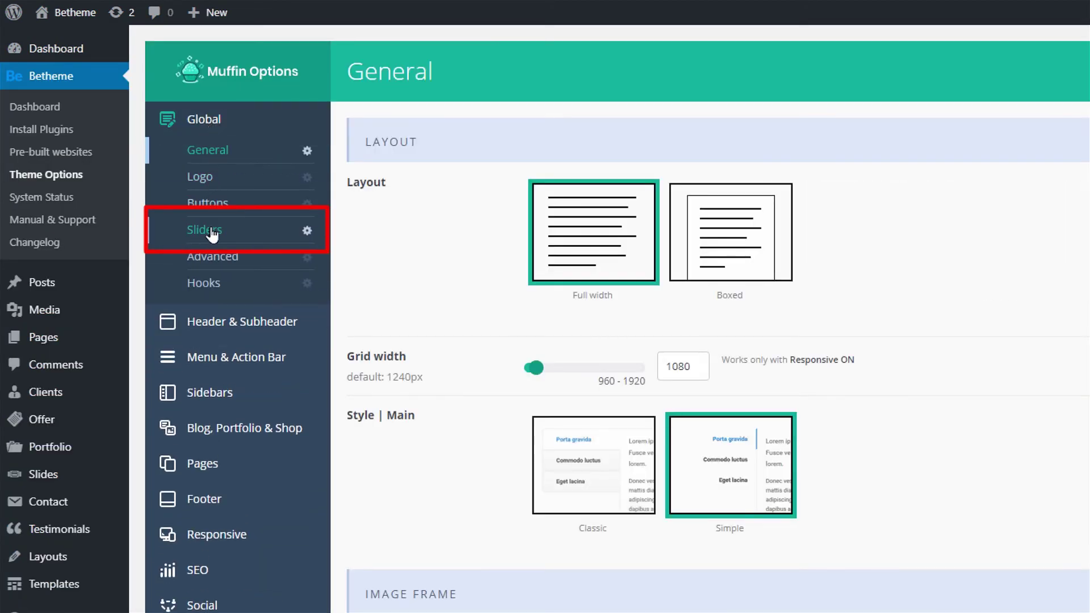
click(211, 230)
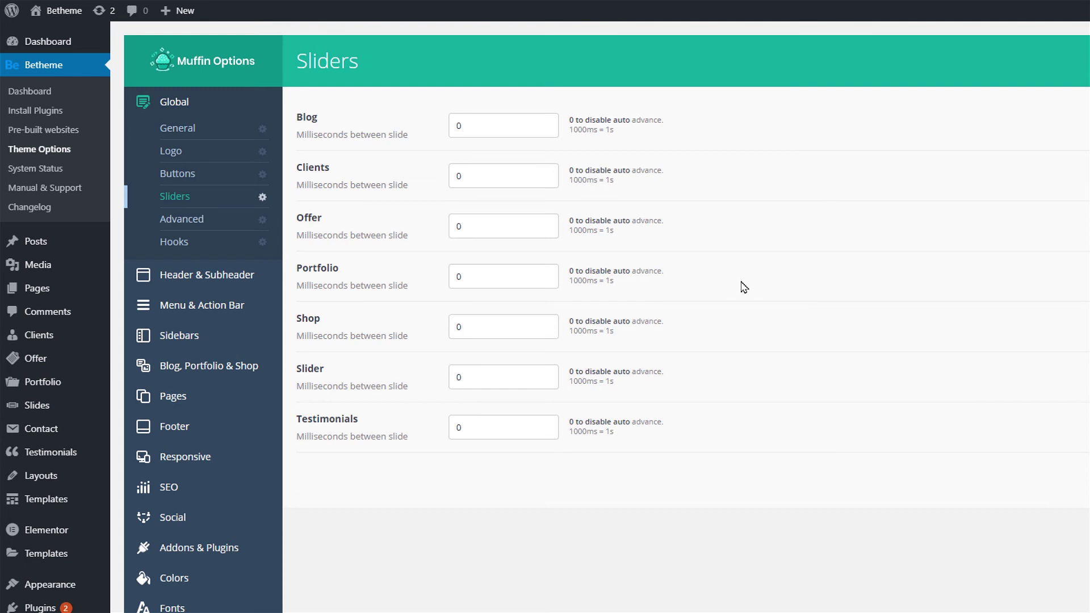
click(534, 277)
key(BackSpace)
text(3000)
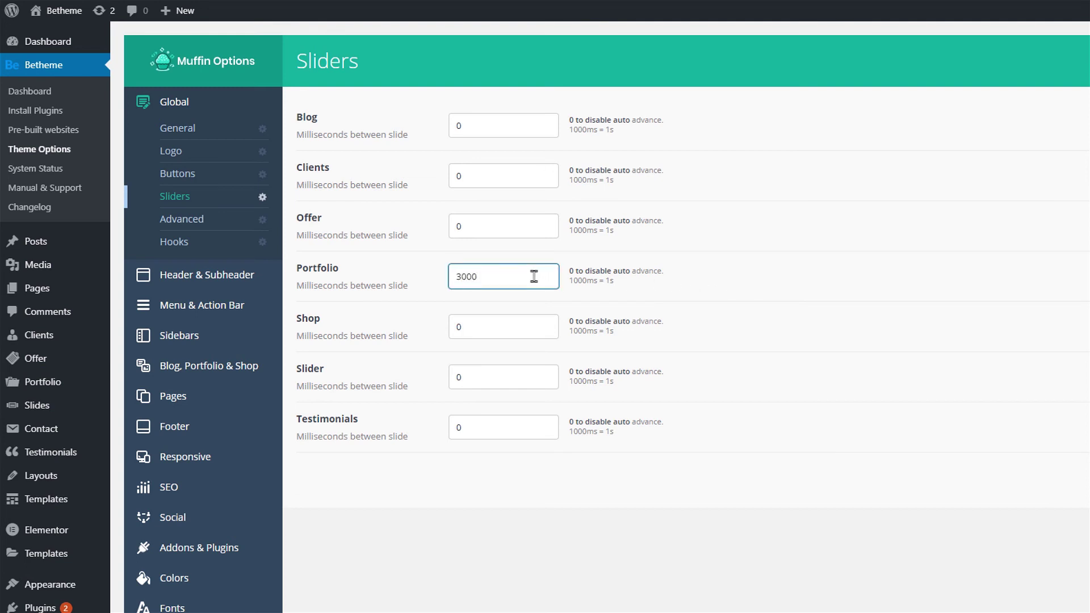
click(758, 291)
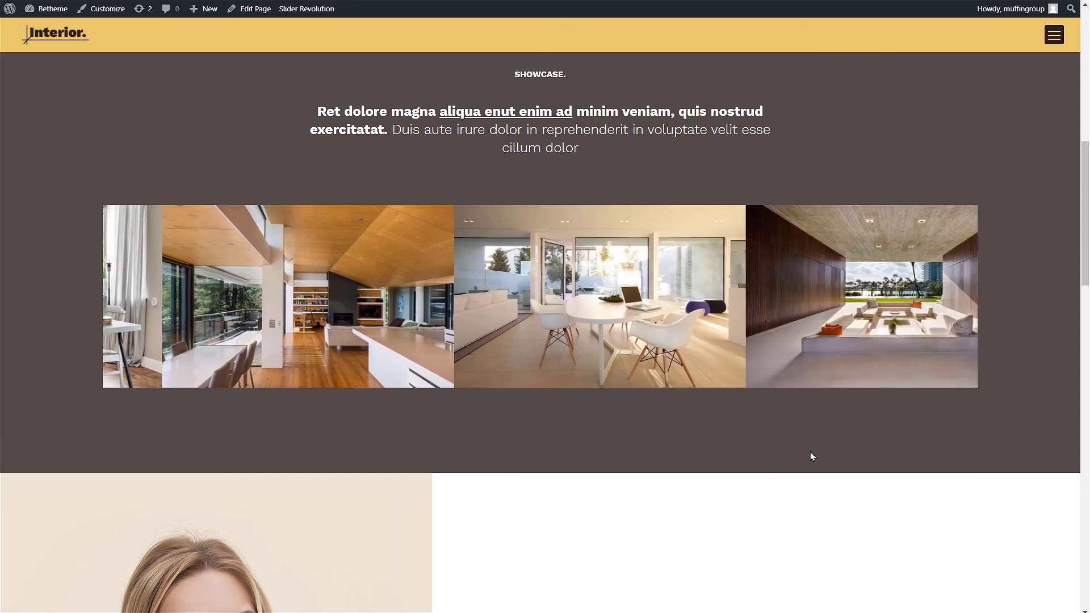
Watch the live Showcase carousel auto-advance through the room photos with arrows visible.
mouse_move(849, 324)
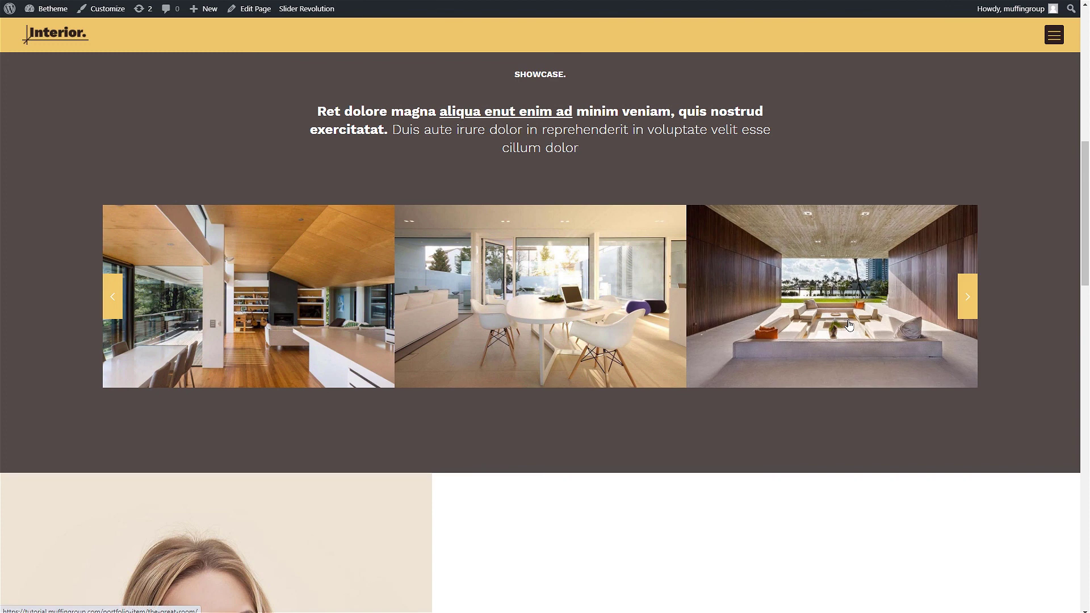